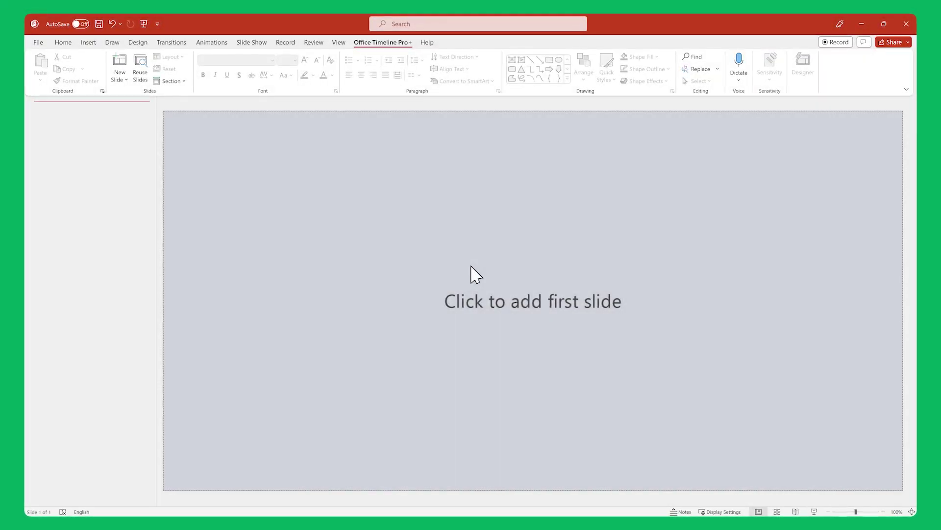
Start a new Office Timeline import using the Development Roadmap swimlane template from Excel
left_click(398, 43)
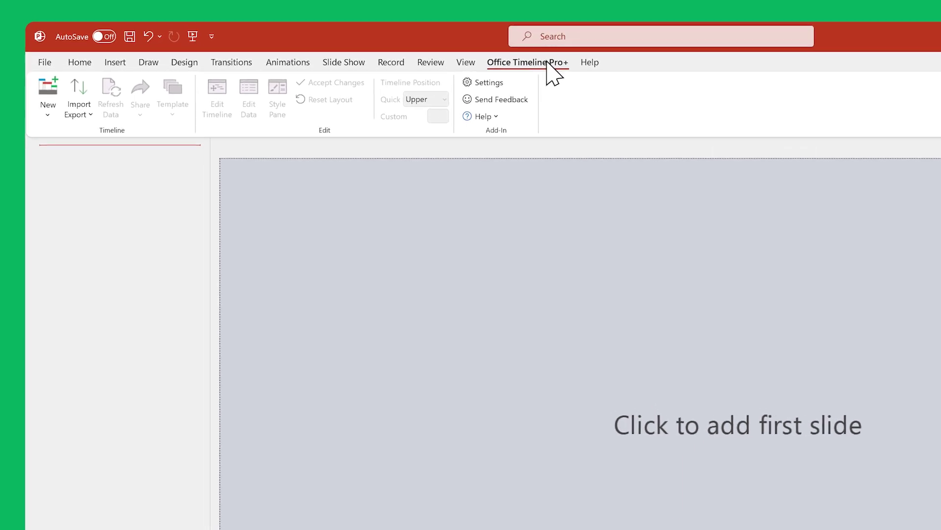
left_click(82, 101)
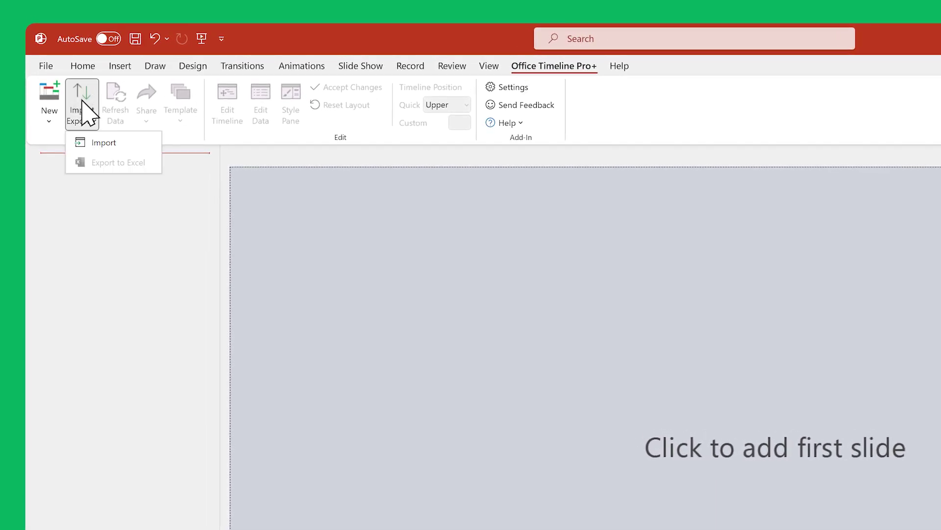
left_click(116, 143)
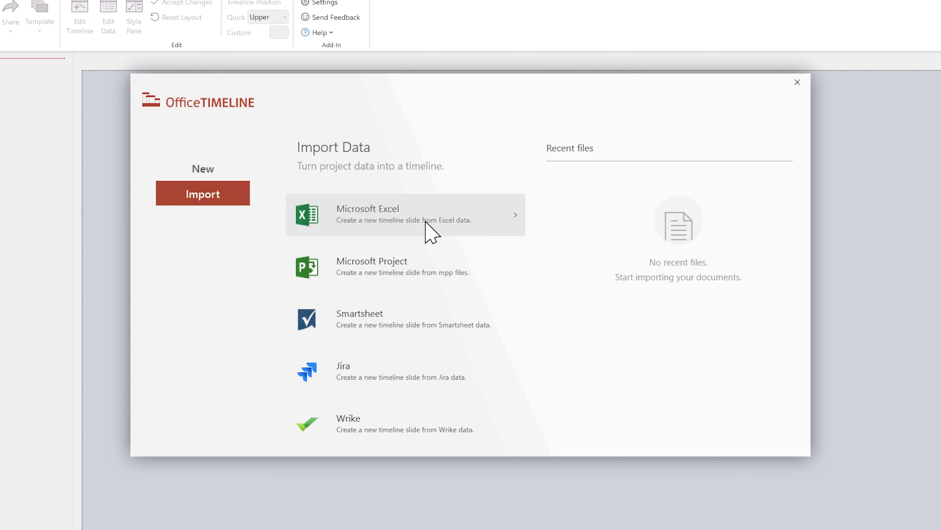
left_click(228, 174)
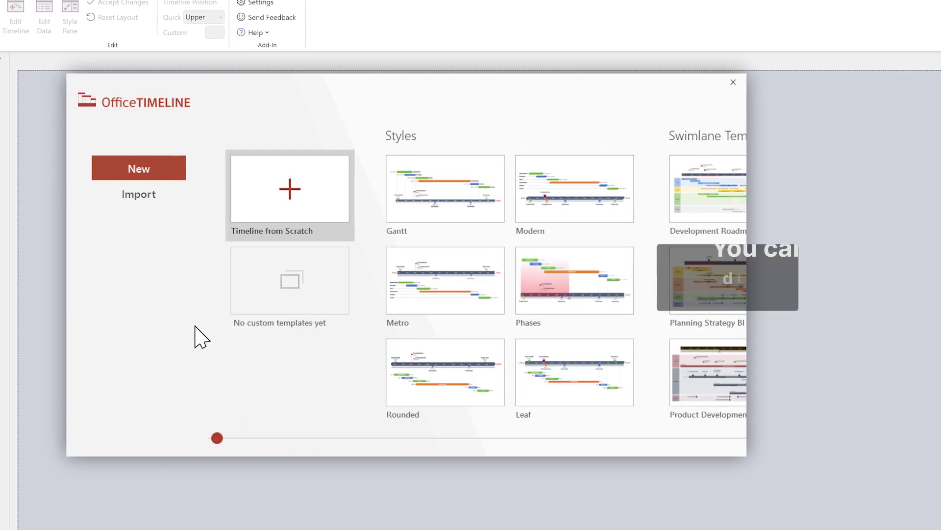
left_click_drag(197, 438, 306, 438)
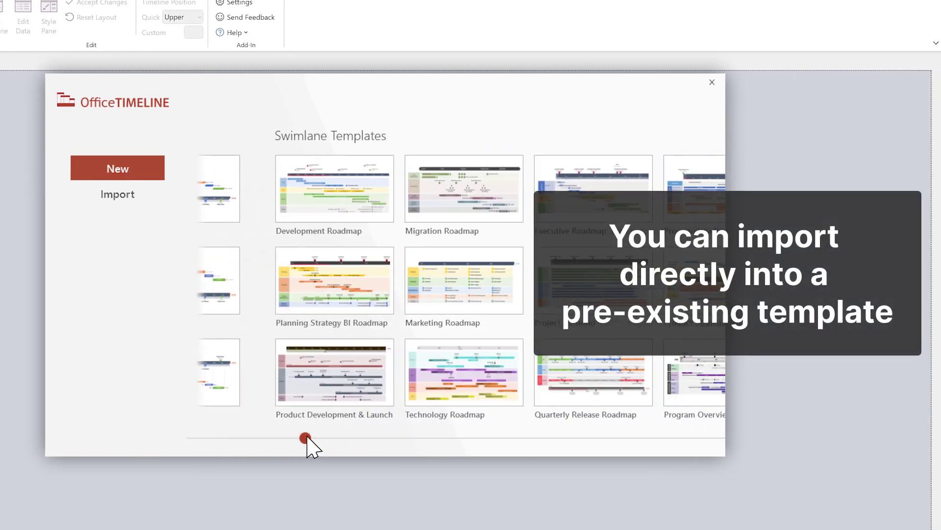
mouse_move(334, 193)
left_click(390, 233)
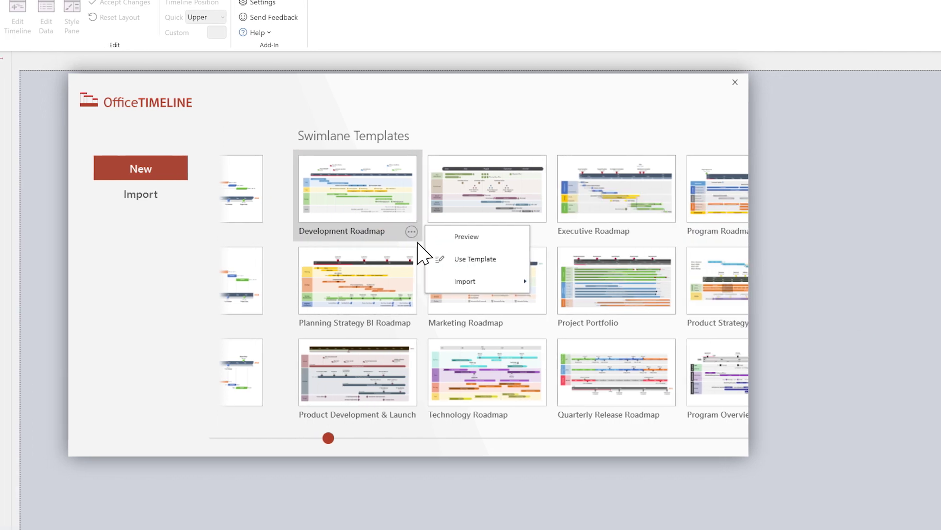
Load Schedule Plan.xlsx into the import wizard and select its Excel Plan Data worksheet
left_click(639, 293)
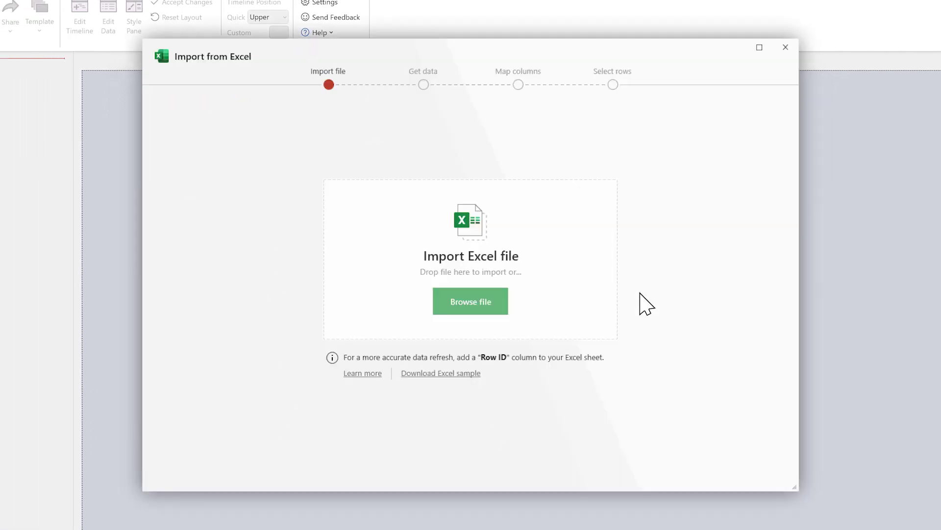
left_click(504, 308)
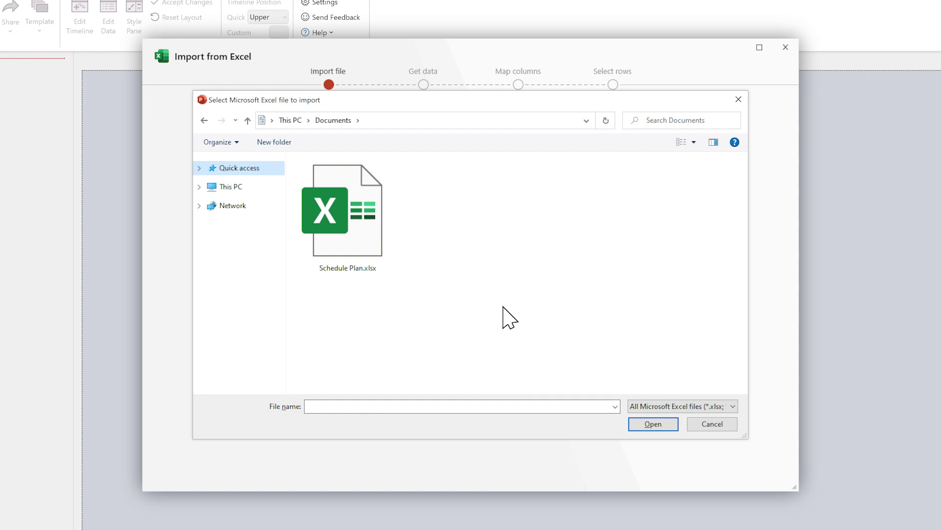
left_click(361, 206)
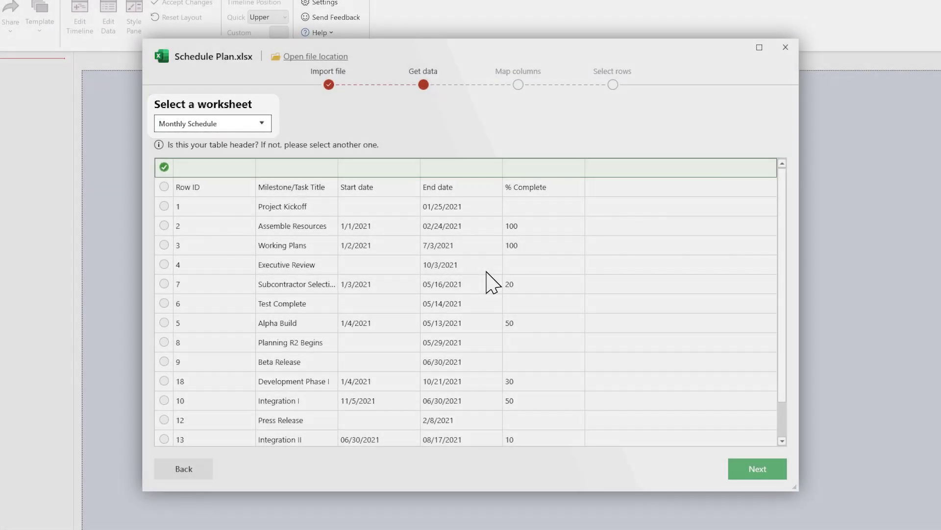
left_click(264, 123)
left_click(260, 141)
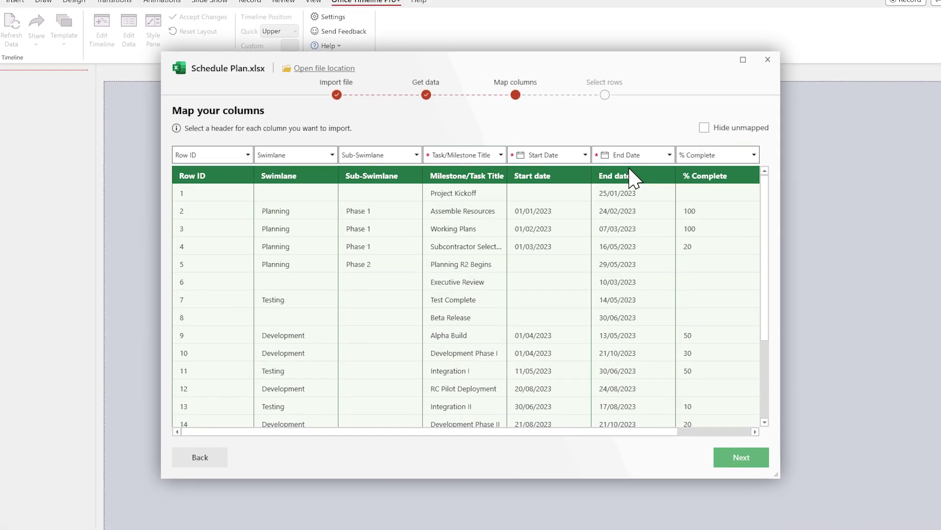
Set the % Complete column to Unmap and continue to row selection
left_click(748, 156)
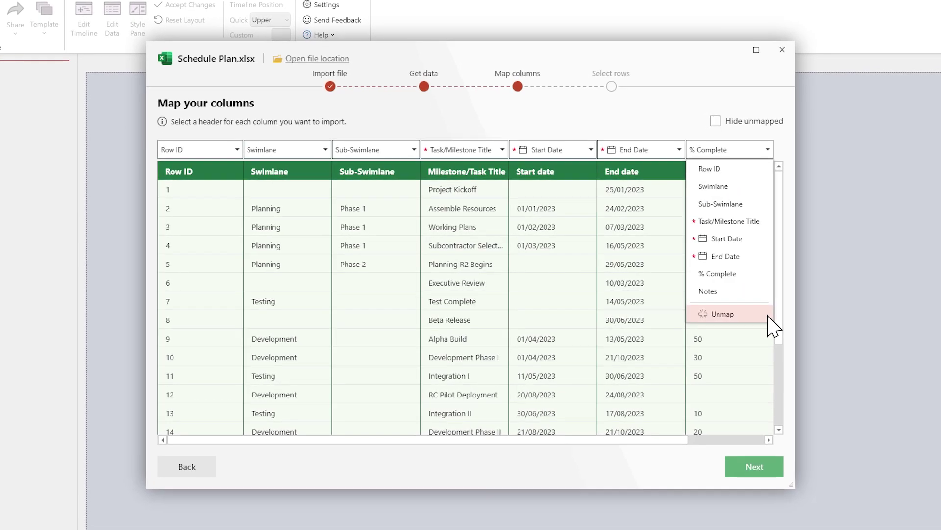
left_click(768, 315)
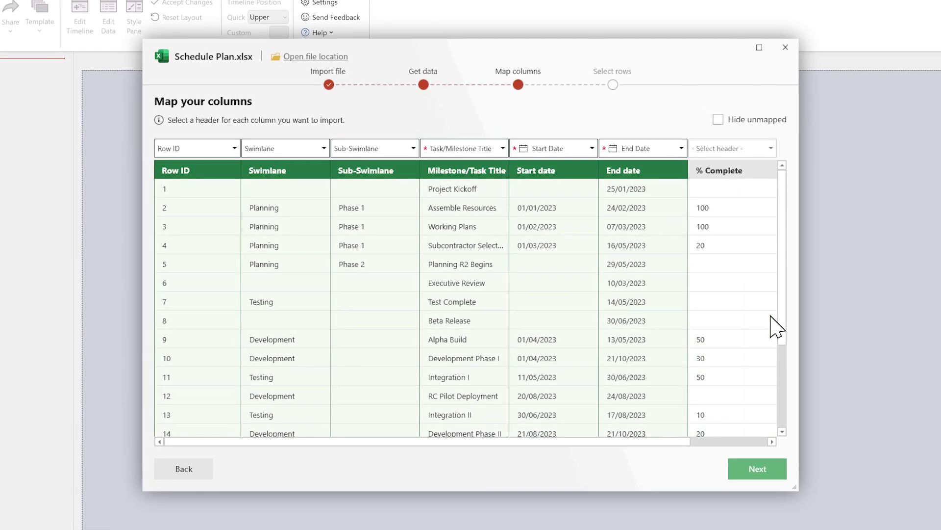
left_click(778, 474)
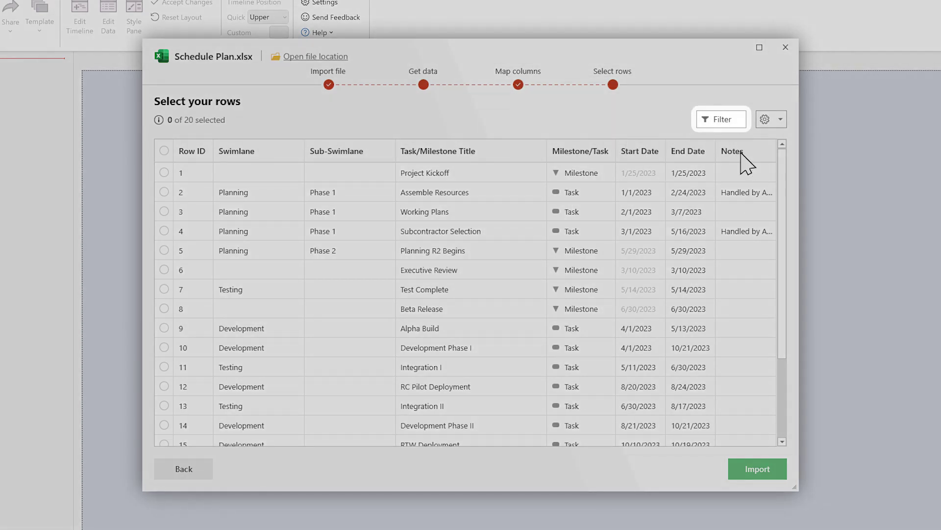
Filter rows to End Date is less than 6/1/2023 and select all 8 matches
left_click(735, 120)
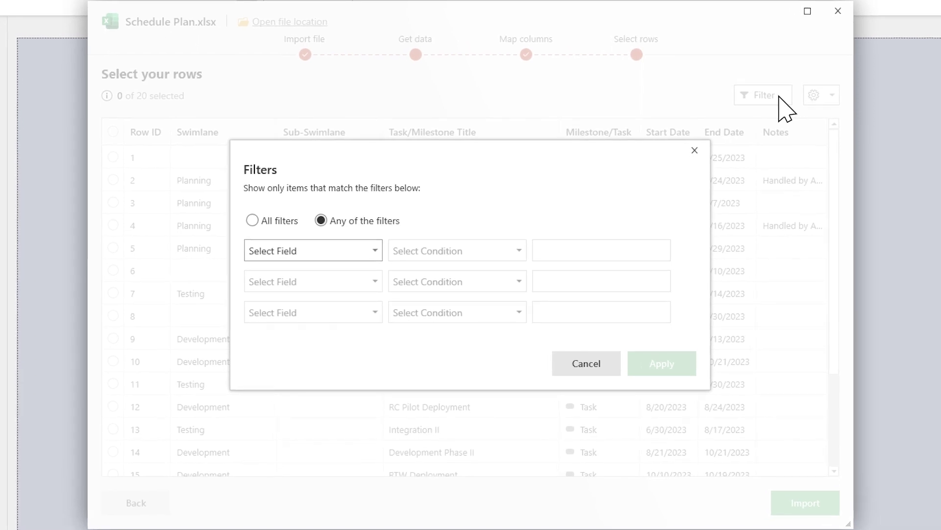
left_click(369, 253)
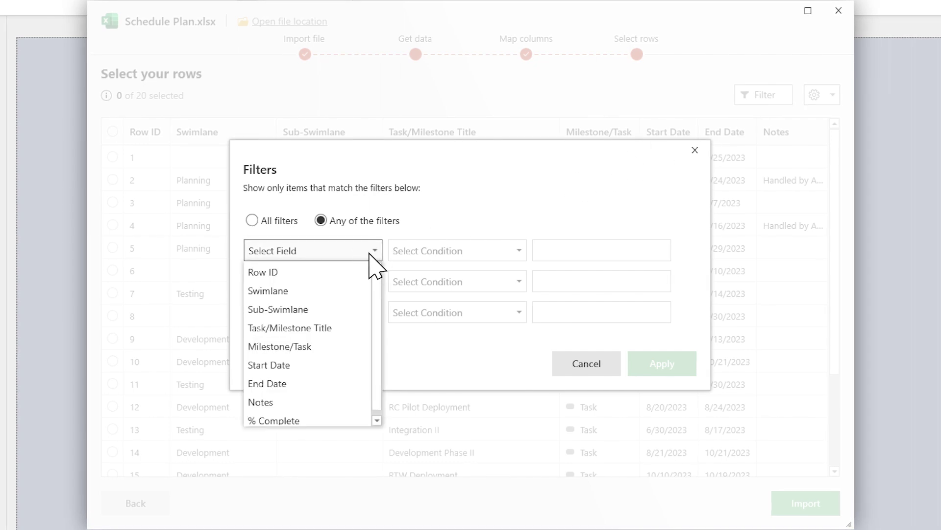
left_click(356, 382)
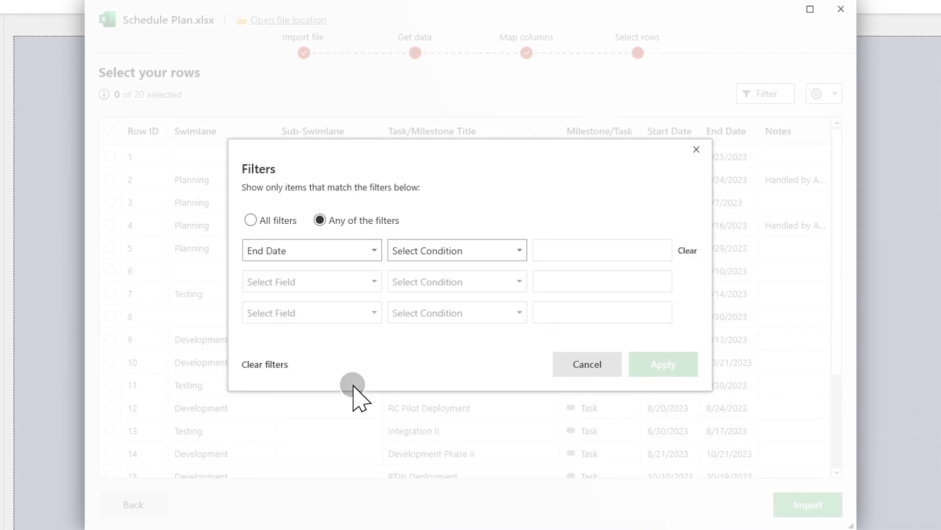
left_click(510, 252)
left_click(526, 352)
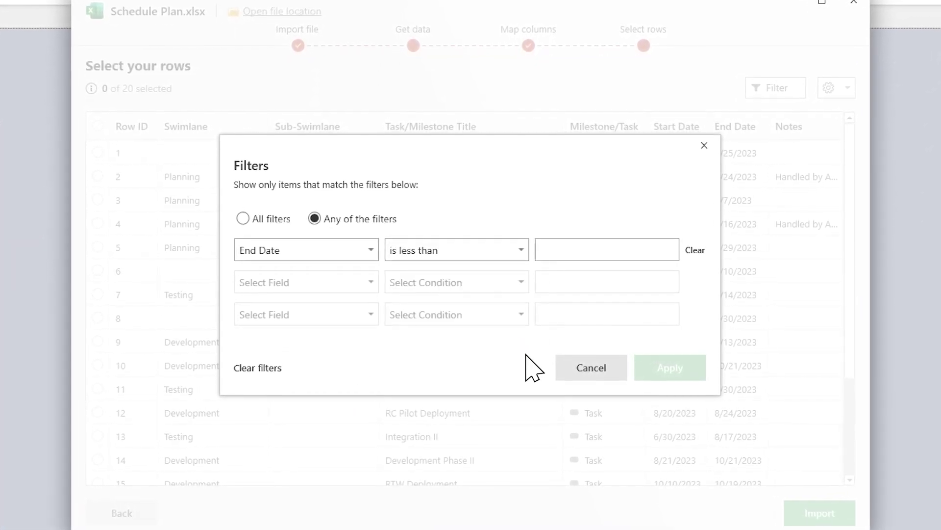
left_click(637, 251)
type("6/1/20")
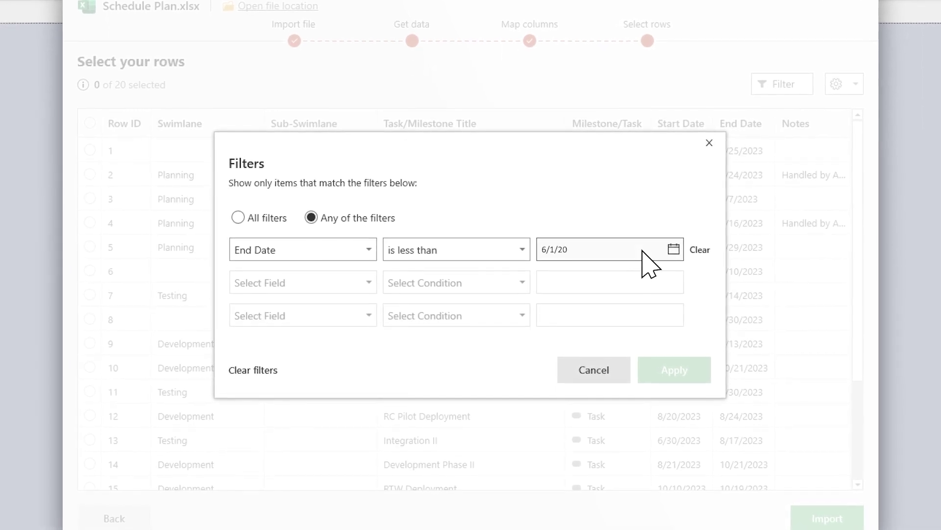
type("23")
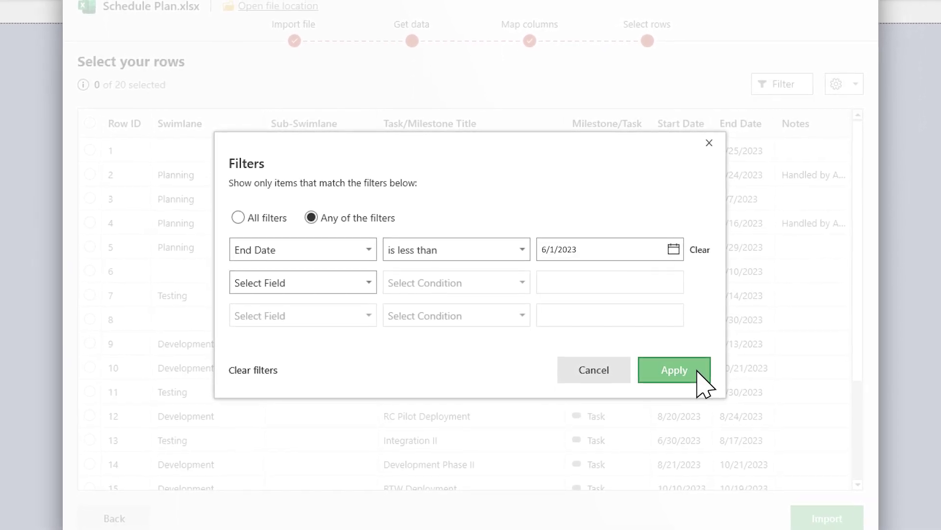
left_click(697, 373)
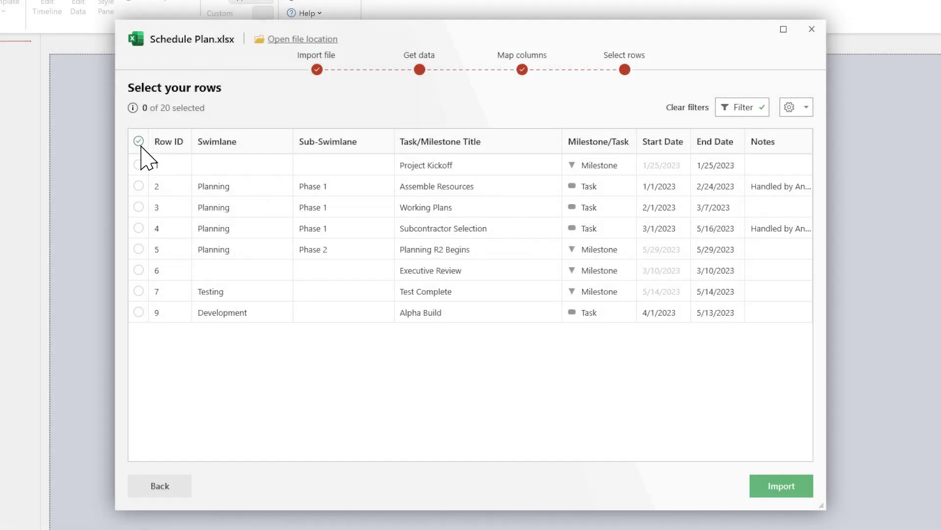
left_click(139, 142)
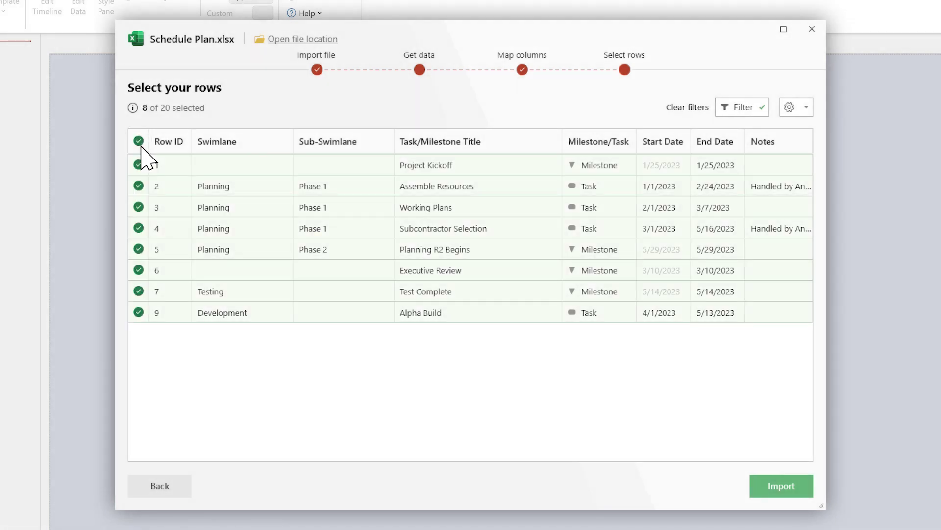
Clear the End Date filter, import all 20 rows, then select Excel cell F4
left_click(739, 110)
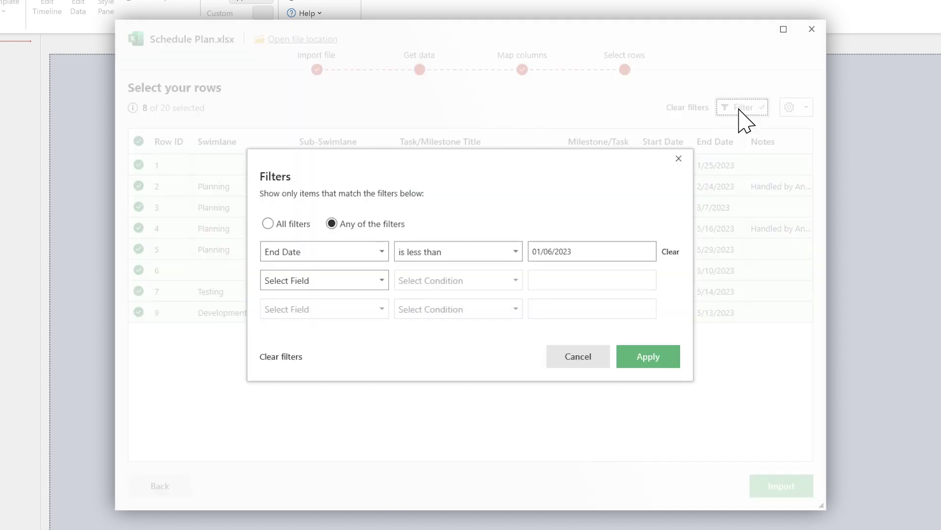
left_click(283, 357)
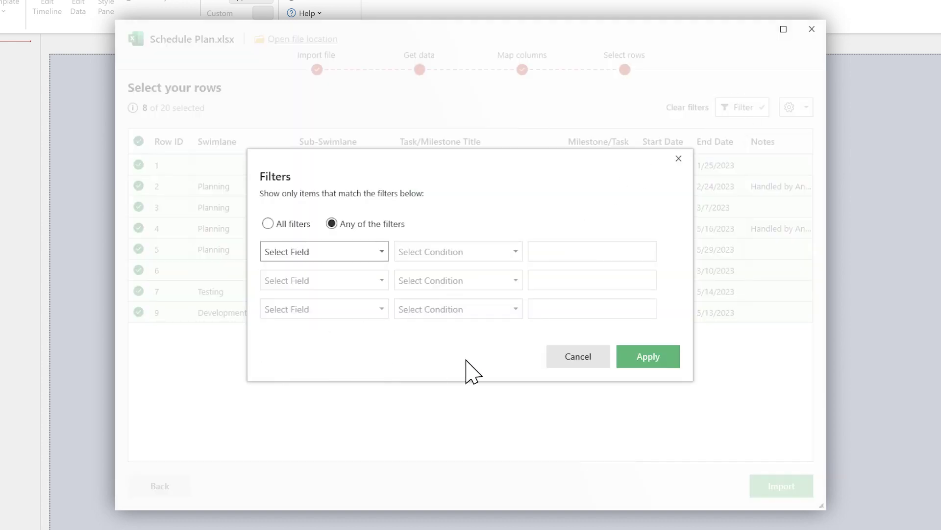
left_click(636, 362)
left_click(146, 142)
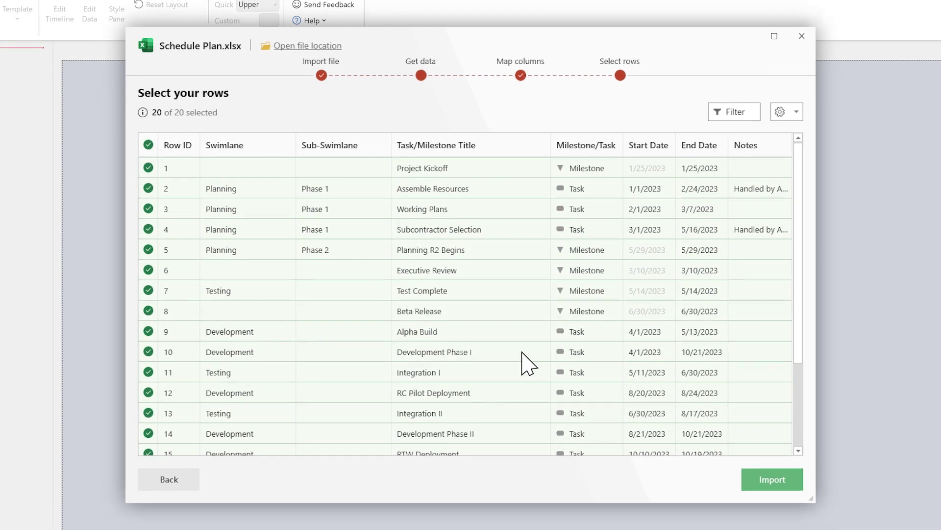
left_click(718, 455)
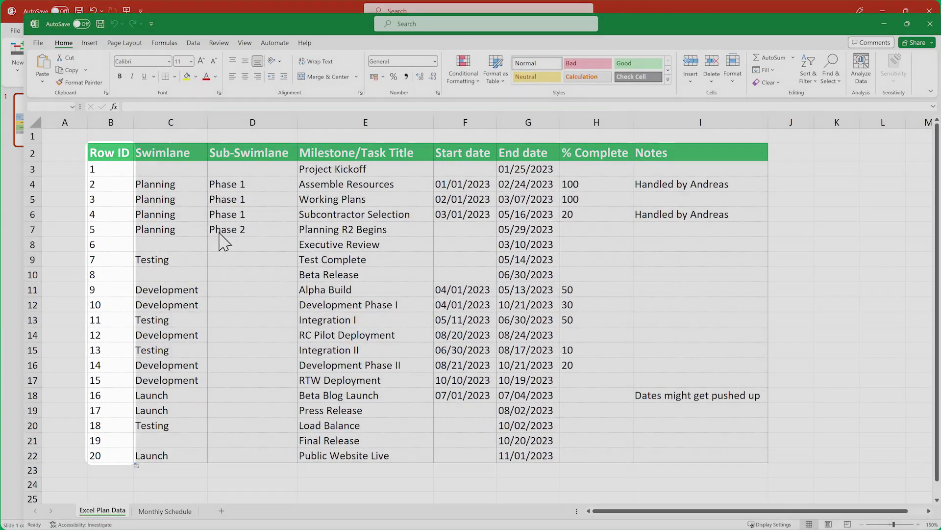
left_click(442, 180)
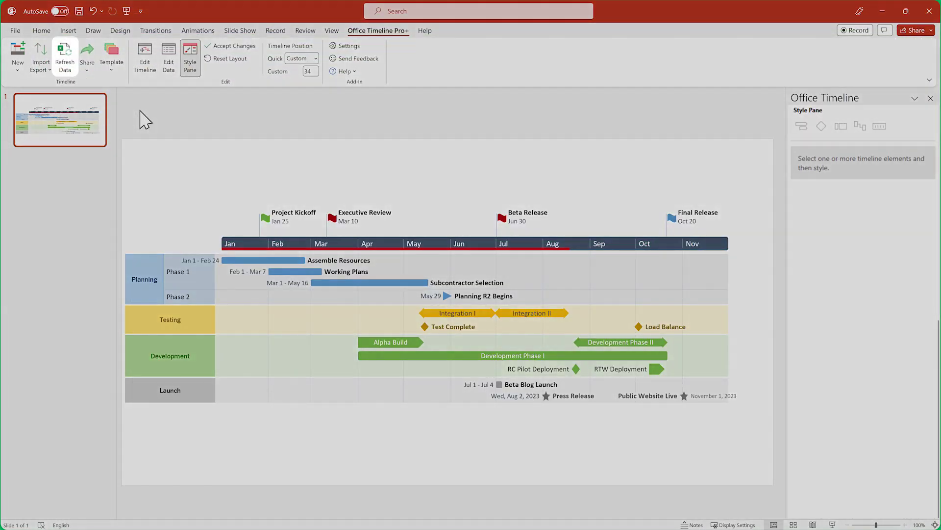
Refresh Data to review the changed Assemble Resources row starting 1/5/2023
left_click(65, 58)
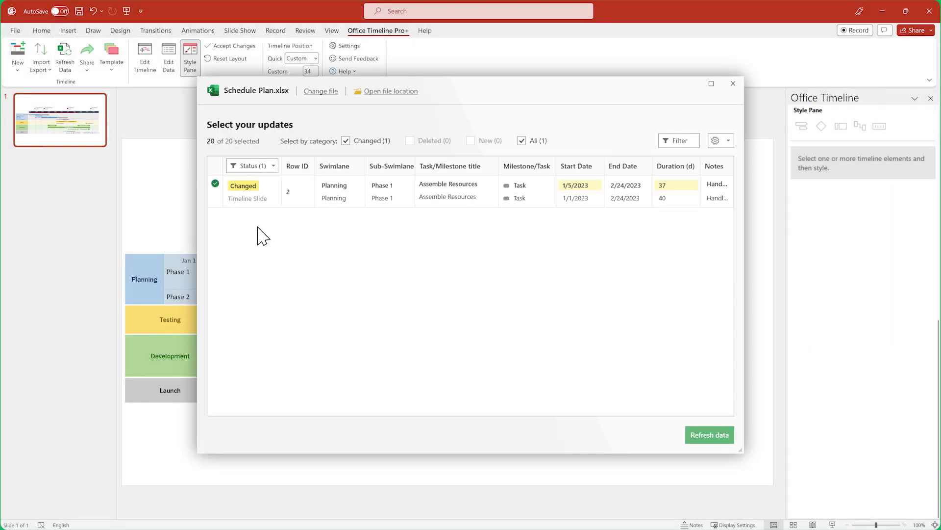